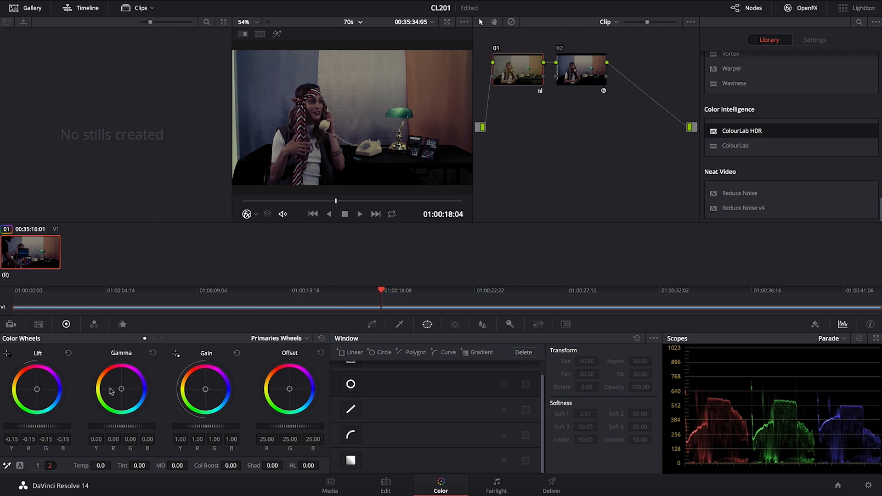
Rebalance the primaries on node 01 with Lift back at about 0.00, Gamma at -0.05 and Gain at 1.05.
left_click(68, 353)
left_click_drag(138, 428, 124, 427)
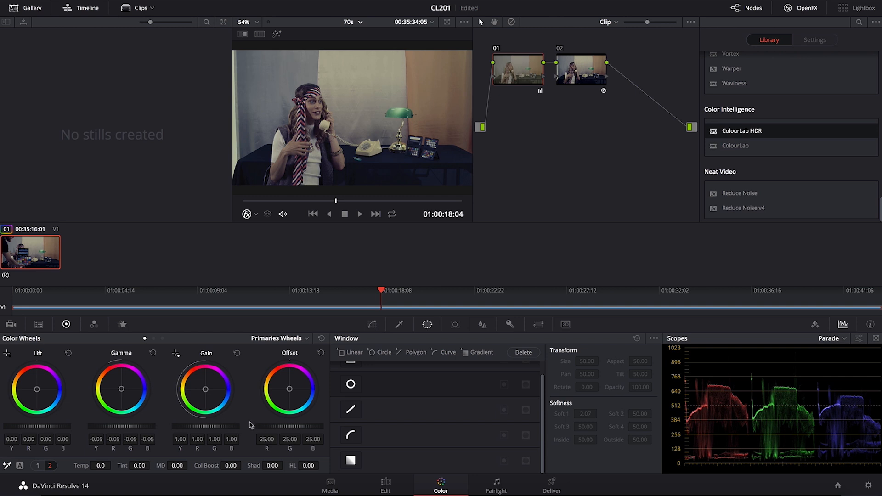
left_click_drag(206, 427, 216, 427)
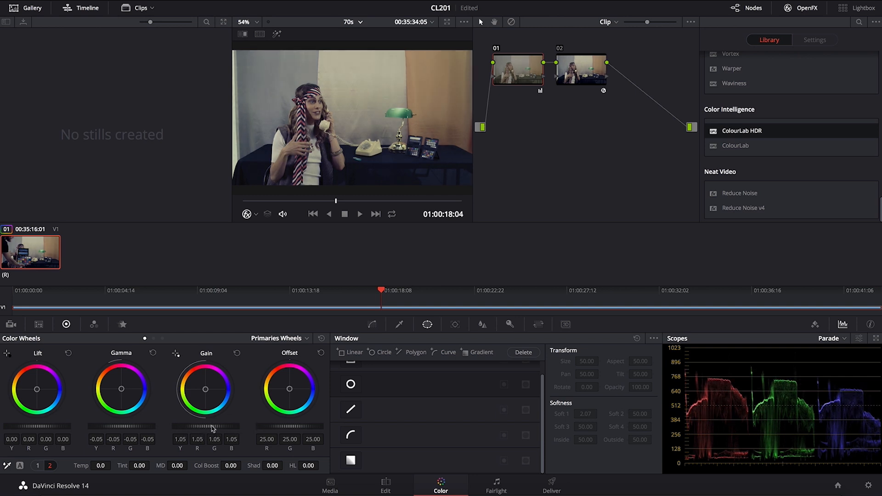
left_click_drag(59, 427, 52, 427)
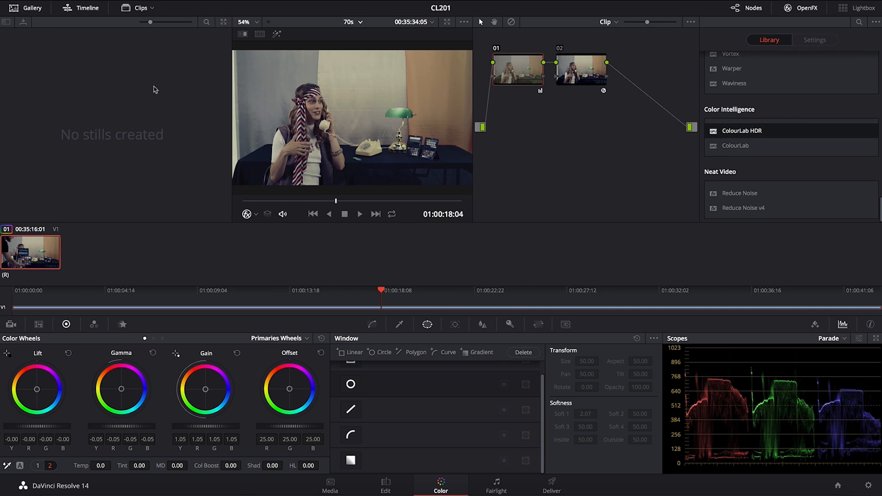
Add a serial node after node 02 and place it beneath node 01 in the node graph.
left_click(570, 77)
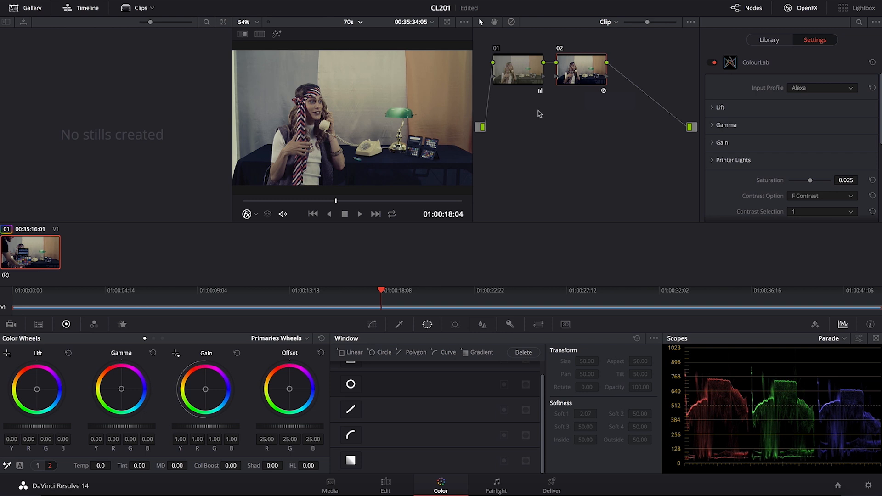
key("alt+s")
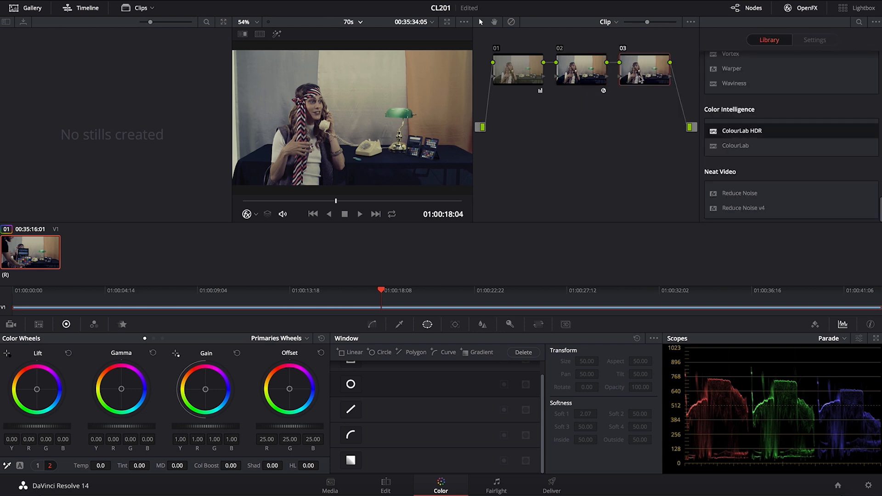
left_click_drag(648, 72, 522, 133)
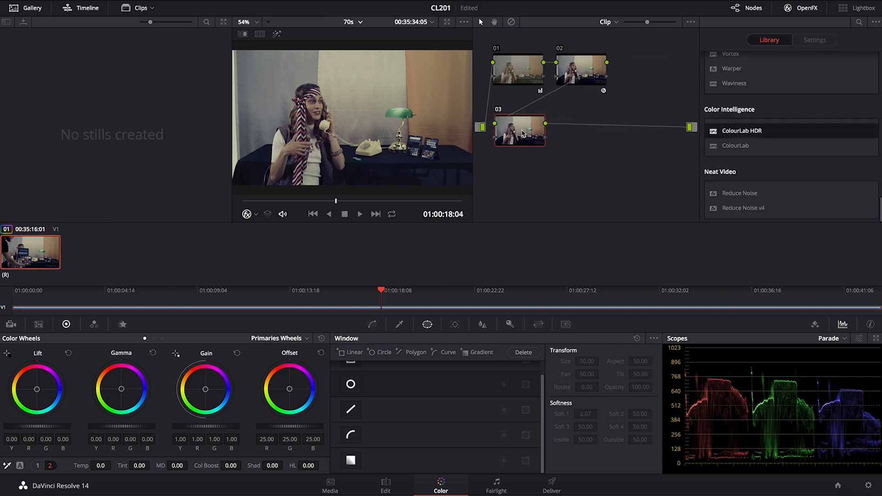
left_click(400, 325)
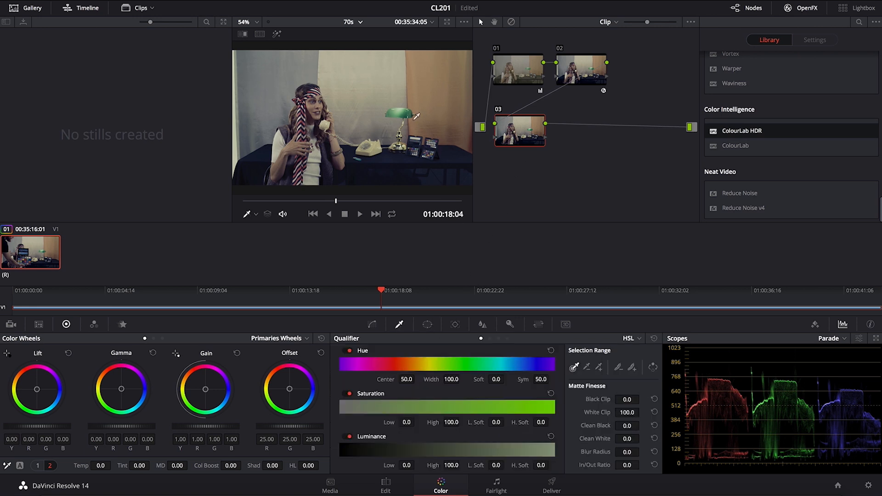
left_click(405, 114)
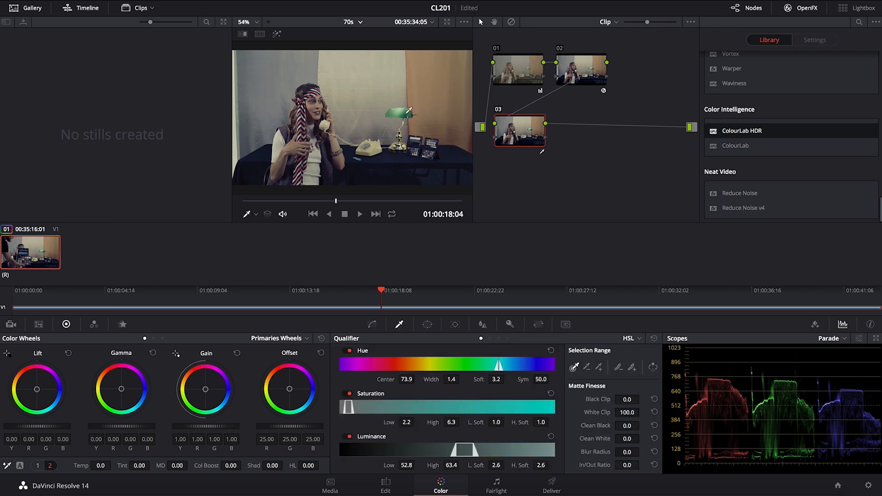
left_click(277, 33)
left_click(407, 113)
left_click(408, 113)
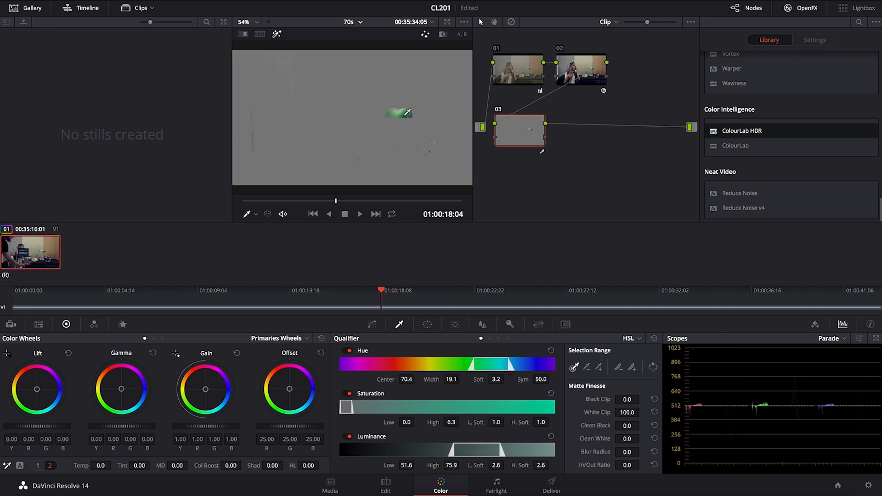
left_click_drag(405, 113, 404, 111)
right_click(527, 137)
left_click(540, 141)
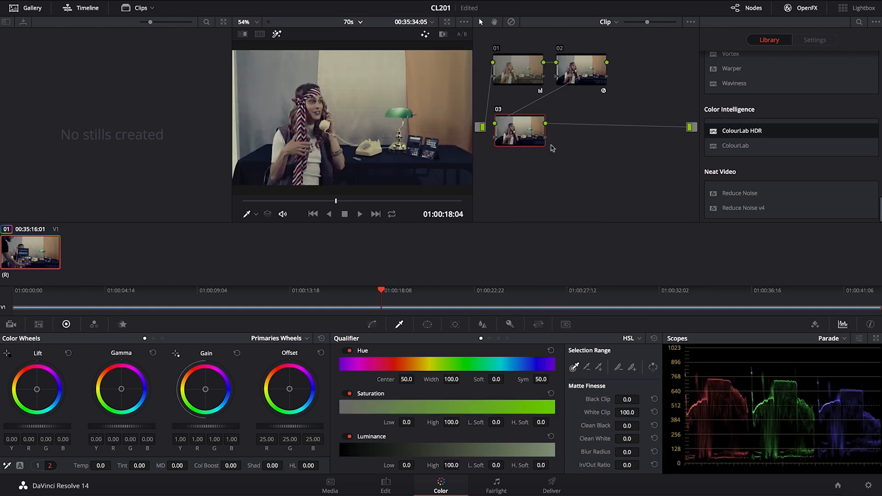
On node 03, sample the green lampshade for the Hue Vs Sat curve, raise its saturation to 1.52, and compare the node off and on.
left_click(371, 324)
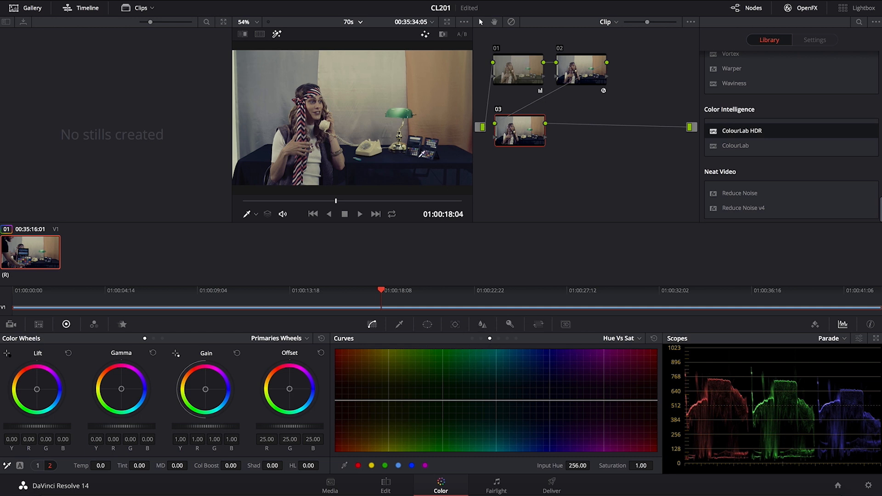
left_click(391, 113)
left_click_drag(458, 401, 456, 374)
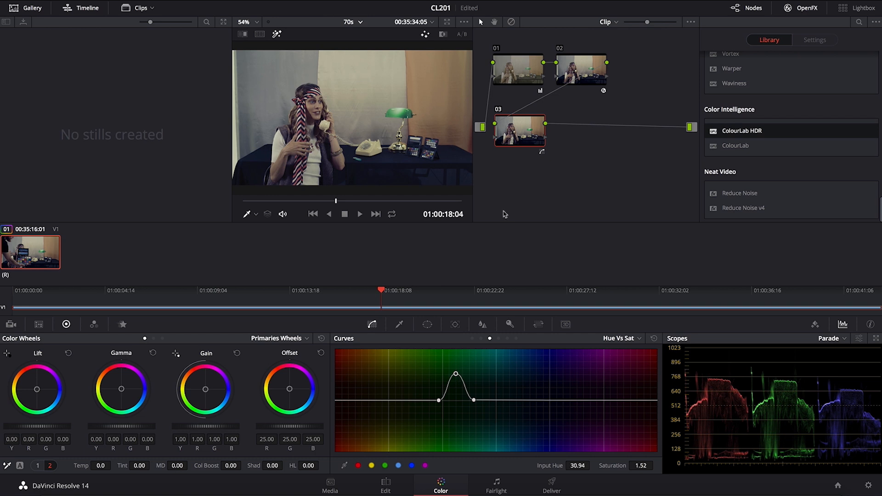
left_click(499, 110)
left_click(498, 110)
Add a serial node after node 03 and enable Editable Splines for its Custom curve.
key("alt+s")
left_click(473, 339)
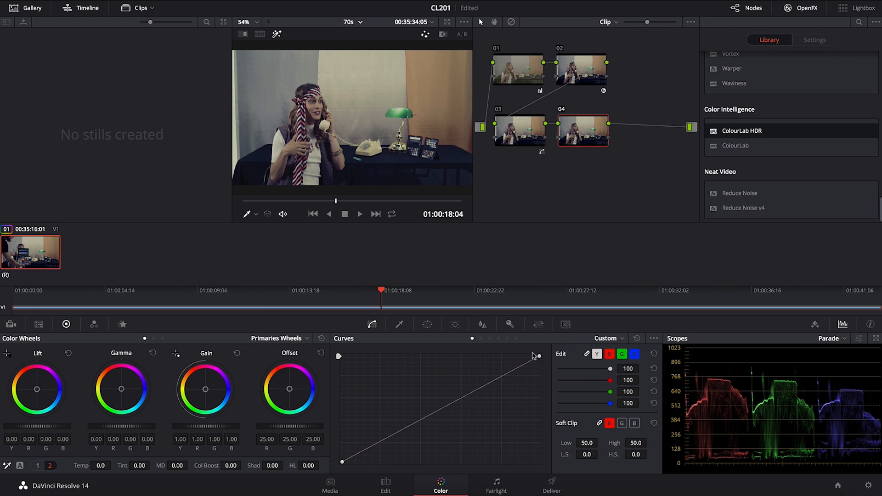
left_click(655, 339)
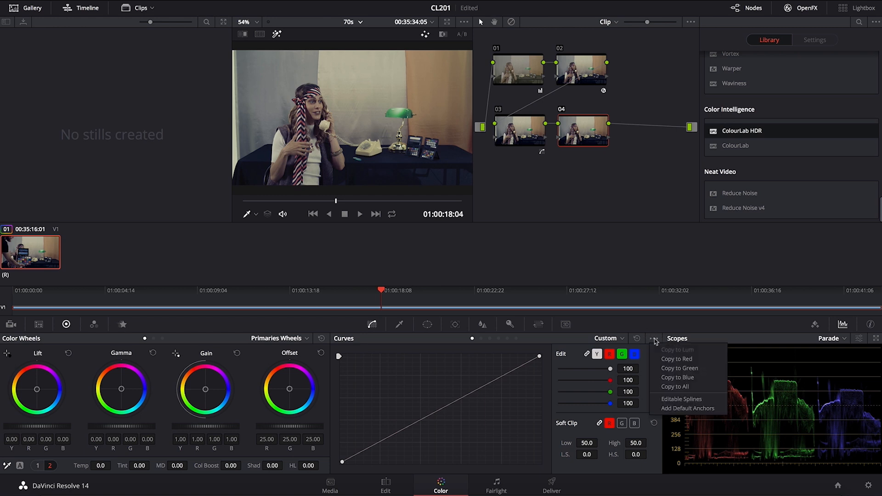
left_click(686, 399)
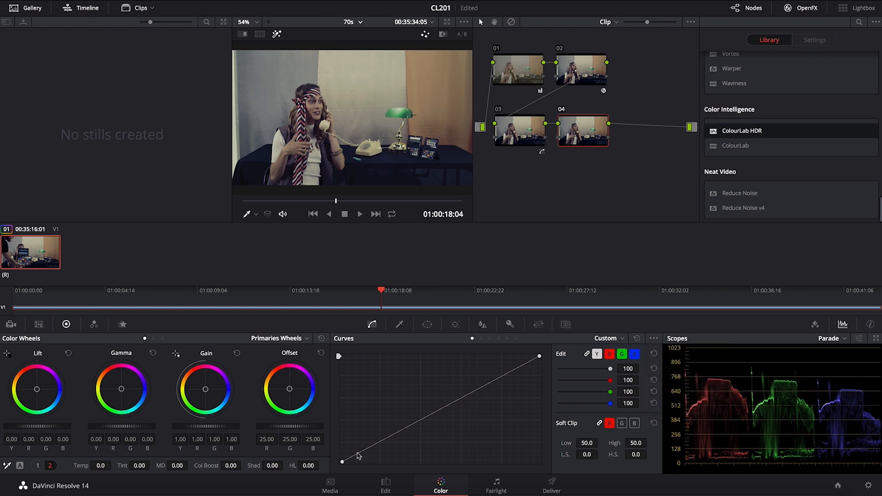
Shape node 04's Custom curve into a contrast S-curve by lowering the shadow handle and raising the highlight handle.
left_click(342, 463)
mouse_move(409, 428)
left_mouse_down()
mouse_move(413, 445)
mouse_move(414, 438)
left_mouse_up()
left_click(539, 357)
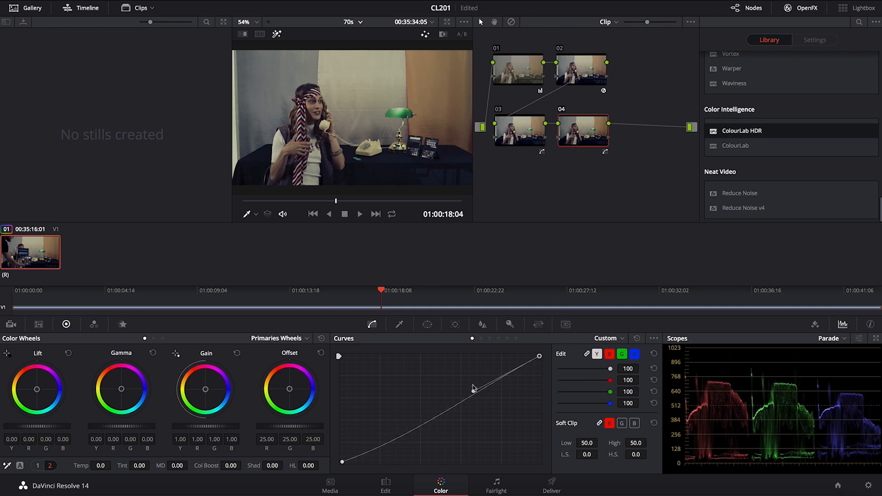
left_click_drag(474, 392, 455, 377)
left_click(342, 462)
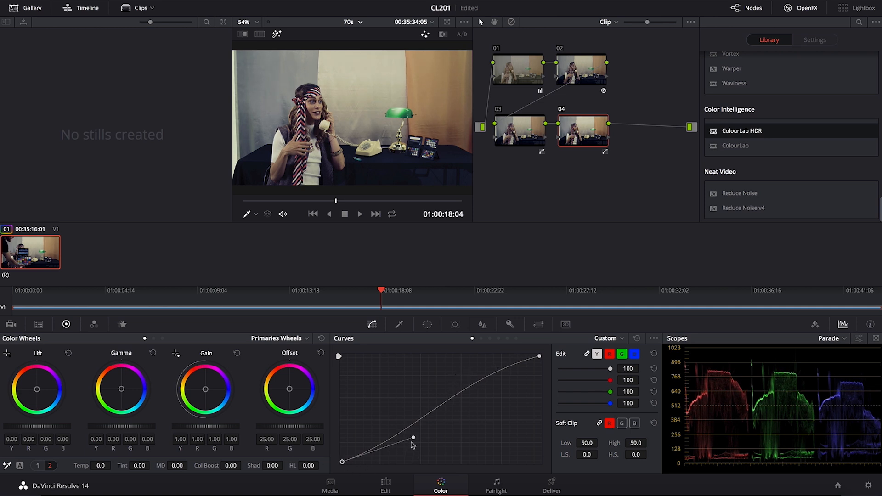
left_click_drag(414, 438, 415, 441)
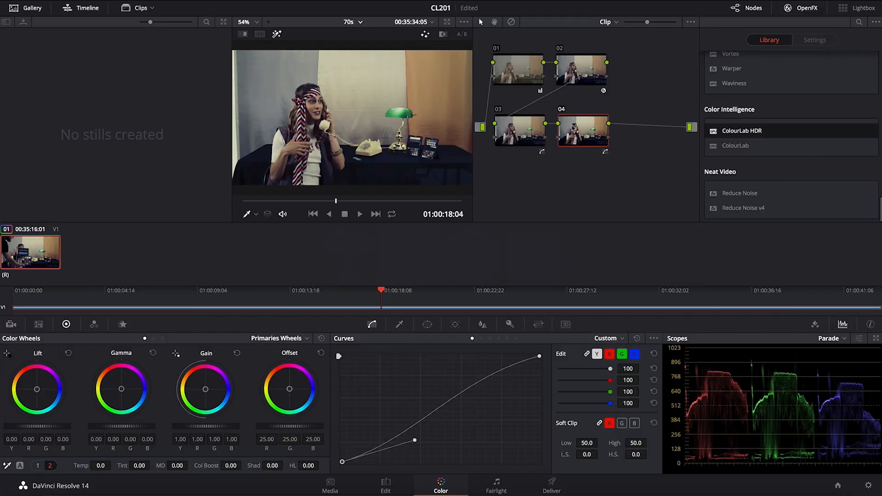
Add a serial node after node 04 and desaturate its blacks to 0.00 with an anchored Lum Vs Sat curve.
key("alt+s")
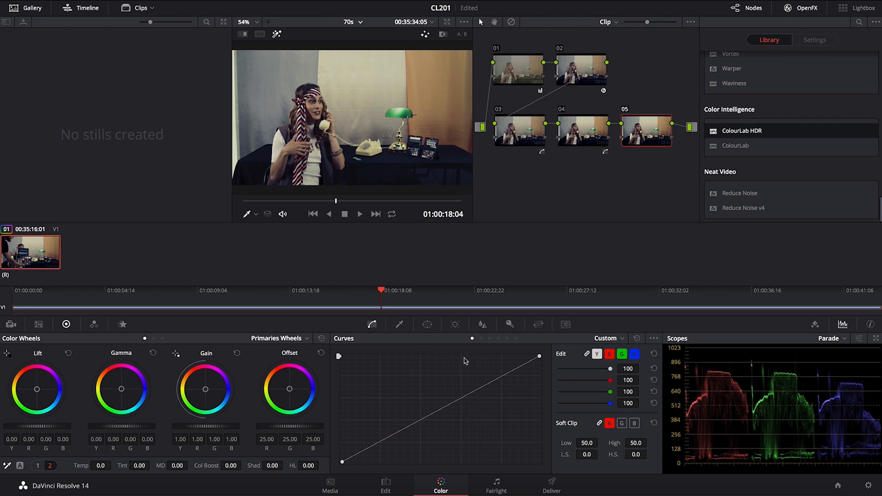
left_click(507, 338)
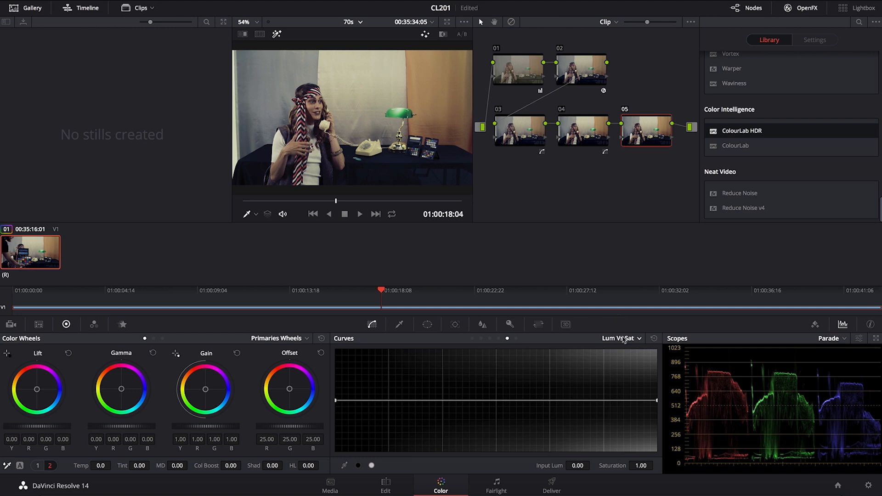
left_click(359, 466)
left_click_drag(336, 400, 336, 450)
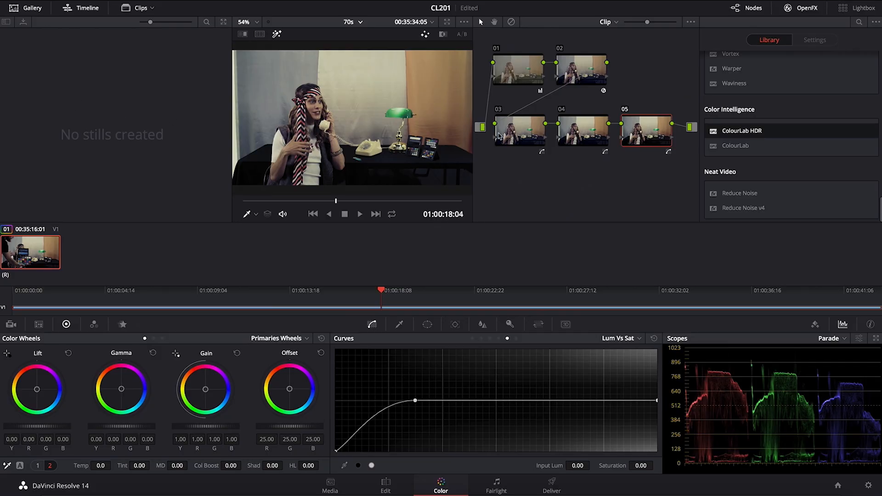
Add a node after node 05 and key the skin tones by sampling the woman's face with the HSL qualifier in Highlight view.
key("alt+p")
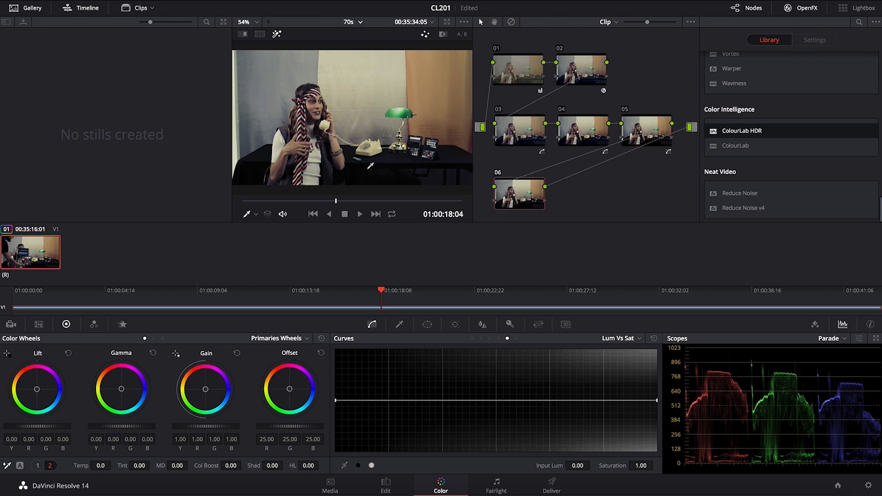
left_click(428, 324)
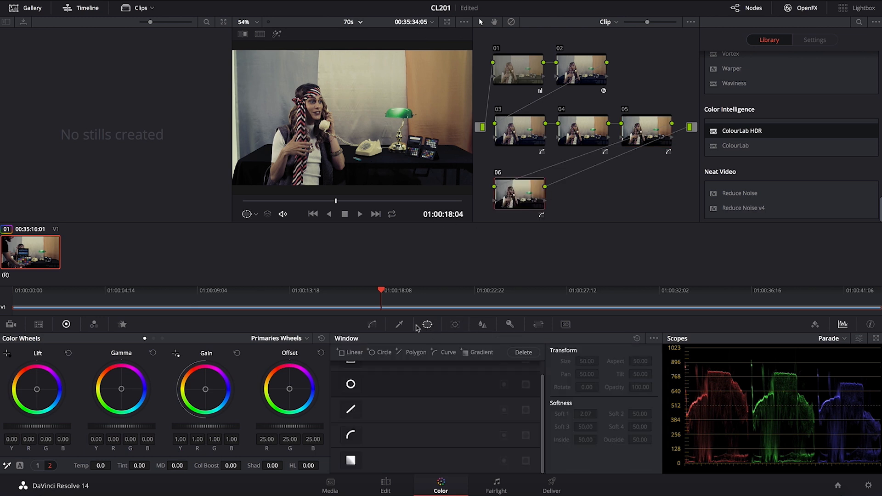
left_click(400, 325)
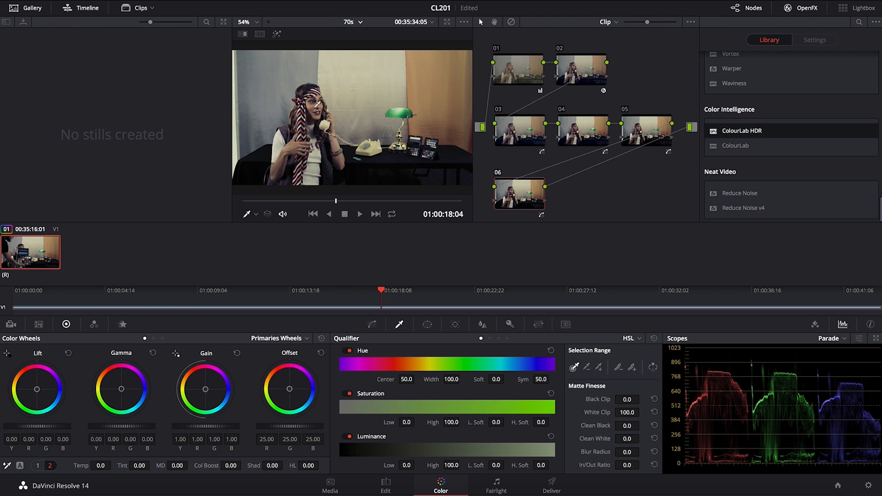
left_click(311, 104)
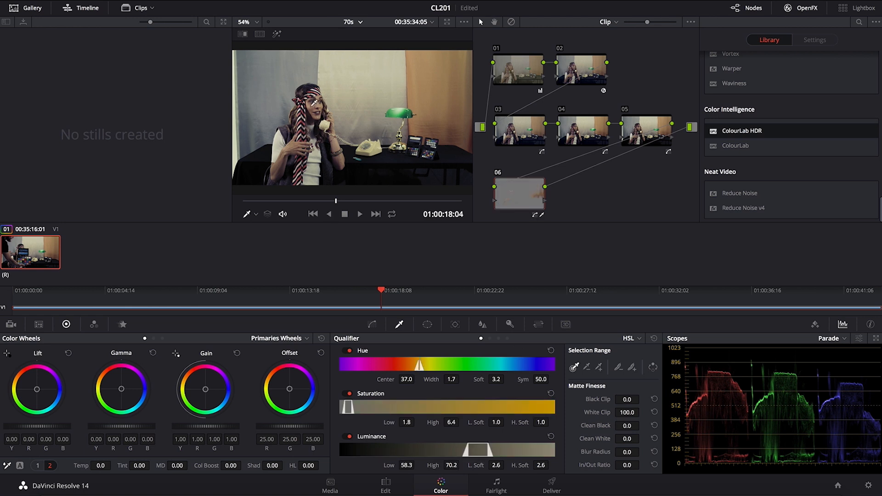
left_click(310, 106)
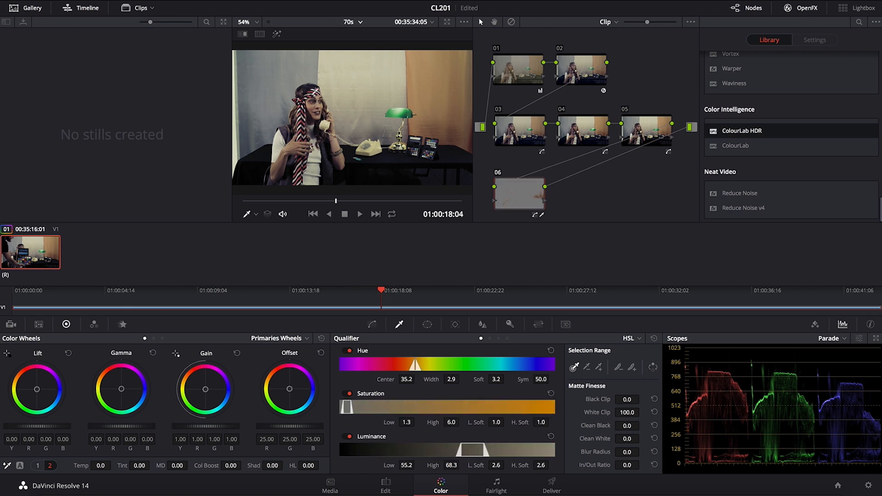
left_click(277, 34)
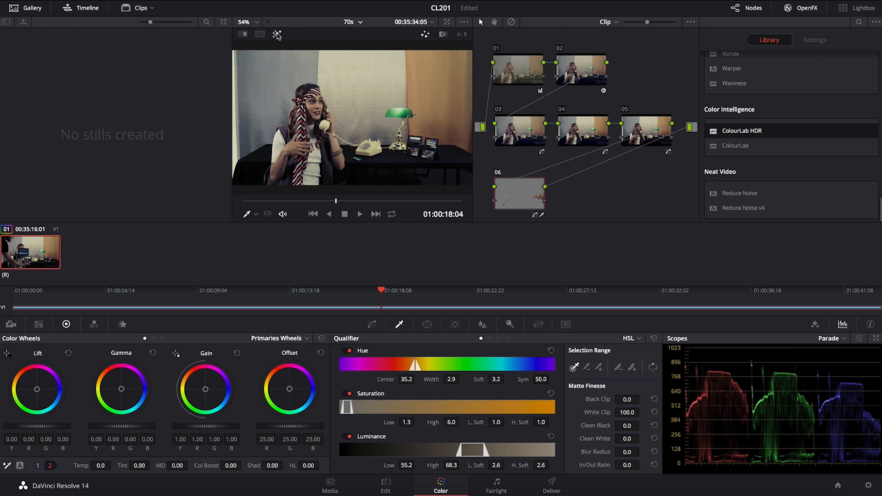
left_click(313, 106)
left_click(315, 105)
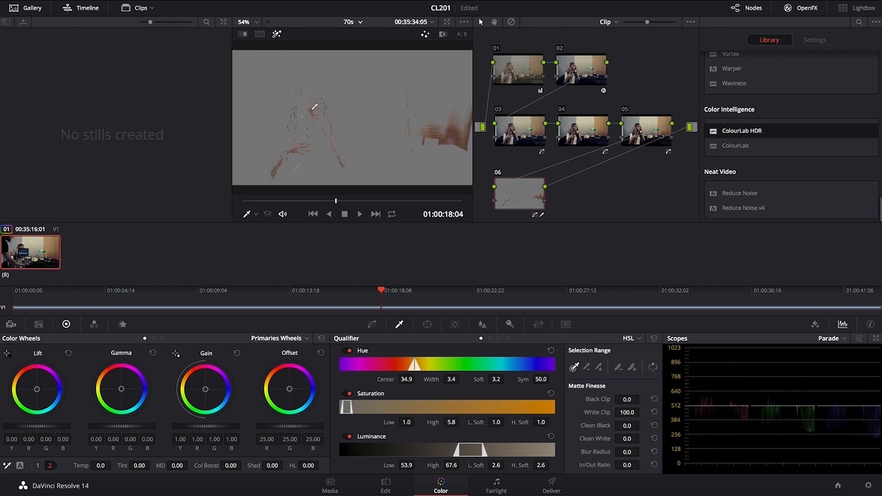
left_click(314, 103)
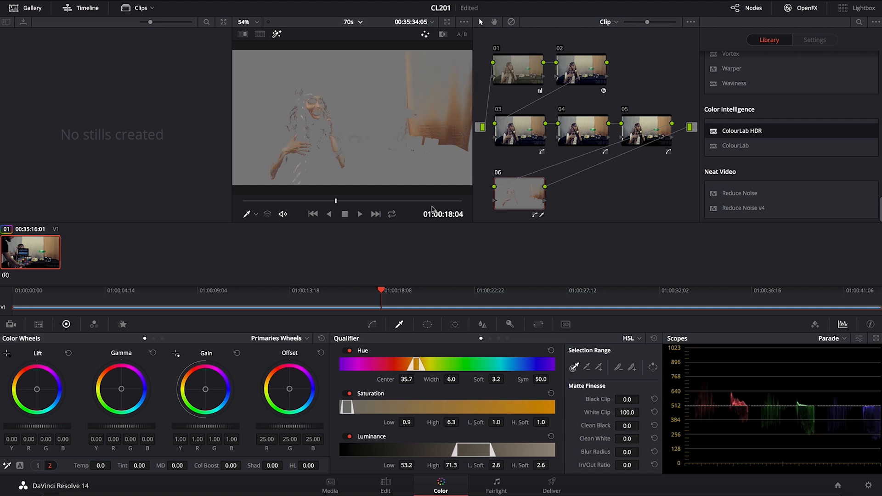
Draw a closed Curve window around the woman on node 06 to exclude the orange curtain from the skin key.
left_click(429, 326)
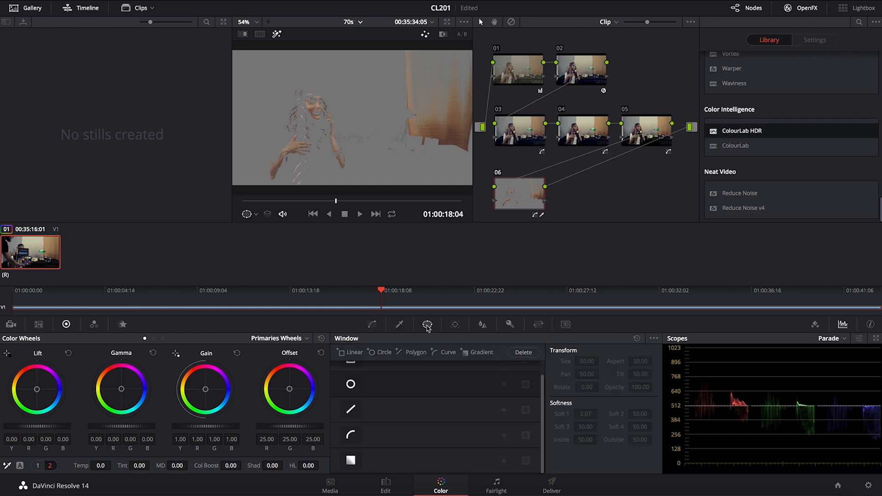
left_click(352, 435)
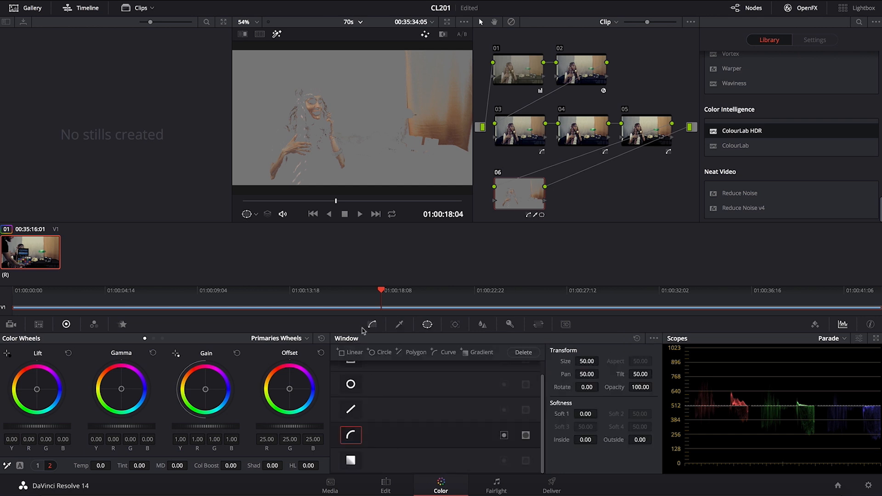
left_click(342, 89)
left_click(362, 118)
left_click(372, 169)
left_click(349, 181)
left_click(289, 187)
left_click(255, 179)
left_click(249, 146)
left_click(256, 97)
left_click(287, 73)
left_click(343, 90)
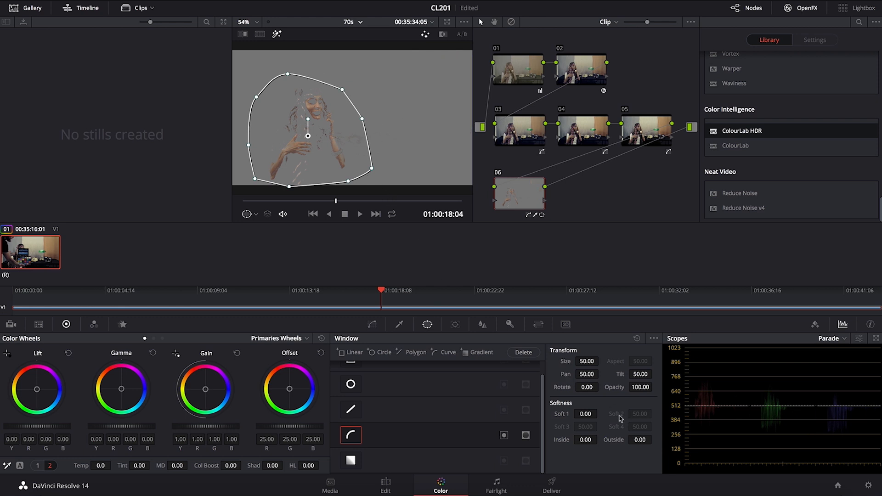
Soften the Curve window with Outside at 3.90 and a higher Soft 1, and pull one point outward at the frame's lower edge.
left_click_drag(640, 439, 655, 440)
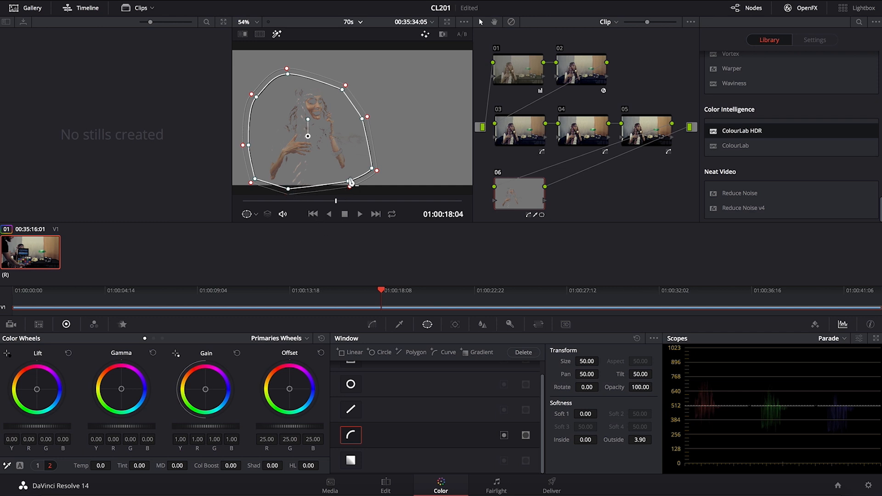
left_click_drag(349, 182, 351, 187)
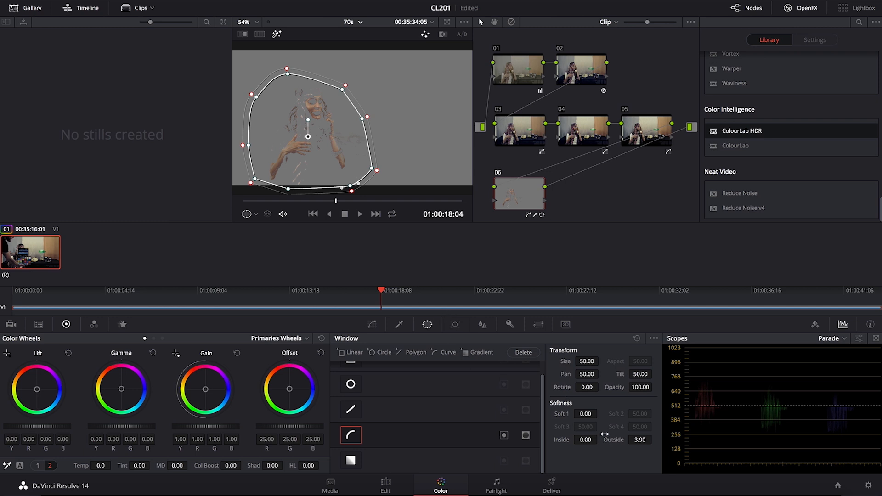
left_click_drag(592, 414, 600, 414)
left_click(399, 324)
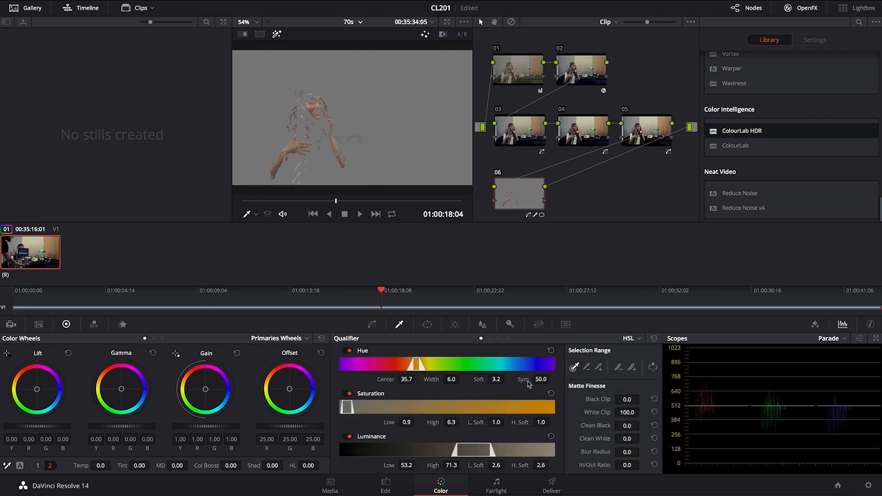
Raise the skin key's Clean White to 11.3 on node 06 and turn off the Highlight view.
left_click_drag(627, 439, 648, 481)
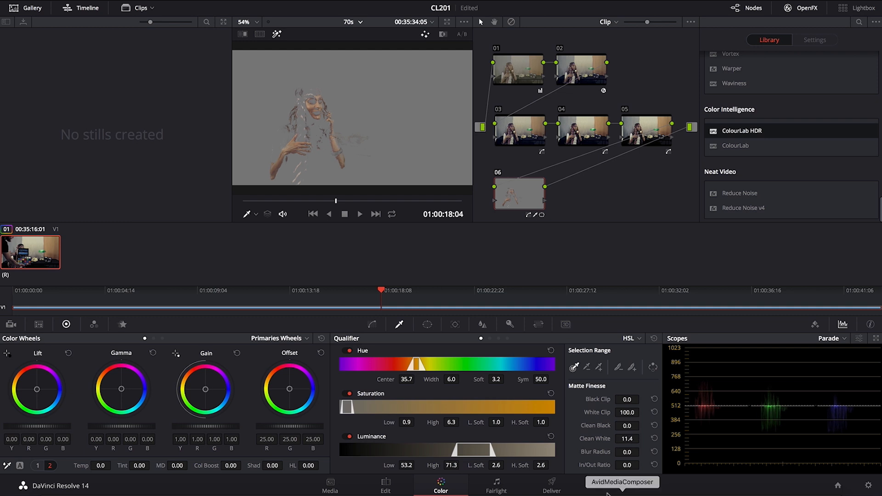
left_click(277, 34)
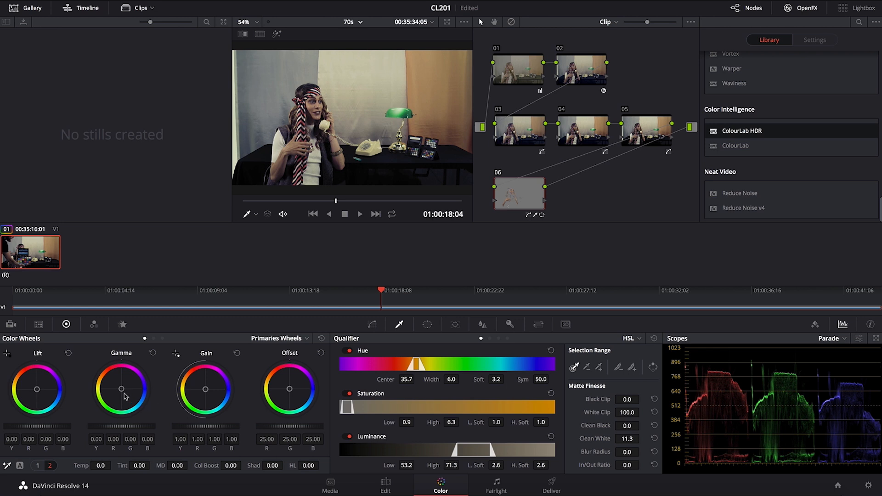
left_click_drag(121, 390, 121, 387)
left_click(153, 353)
mouse_move(99, 426)
left_mouse_down()
mouse_move(113, 427)
mouse_move(91, 426)
left_mouse_up()
left_click(153, 354)
Warm the keyed skin tones with Gain at R 1.09, G 0.98, B 0.94 and slightly lower their saturation.
left_click_drag(205, 391, 205, 389)
left_click(38, 466)
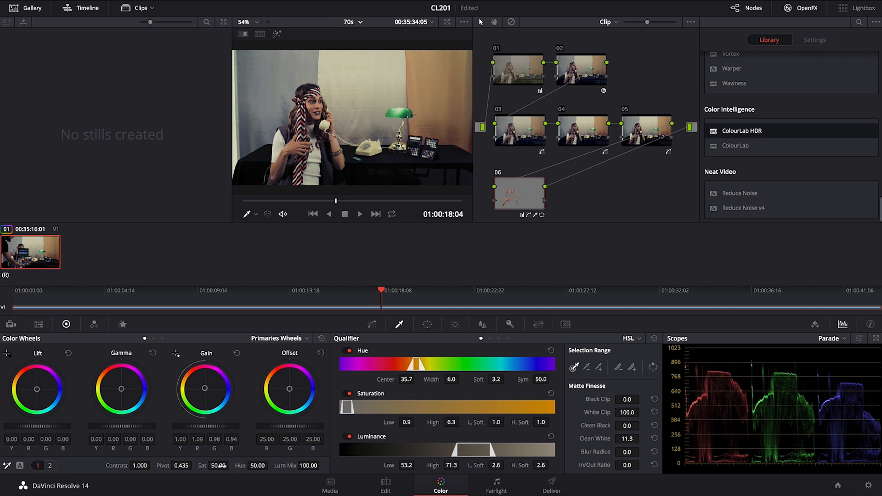
left_click_drag(231, 465, 222, 466)
Add serial node 07 with a circular window, soften it to Soft 1 16.53 and centre it on the woman's face.
key("alt+s")
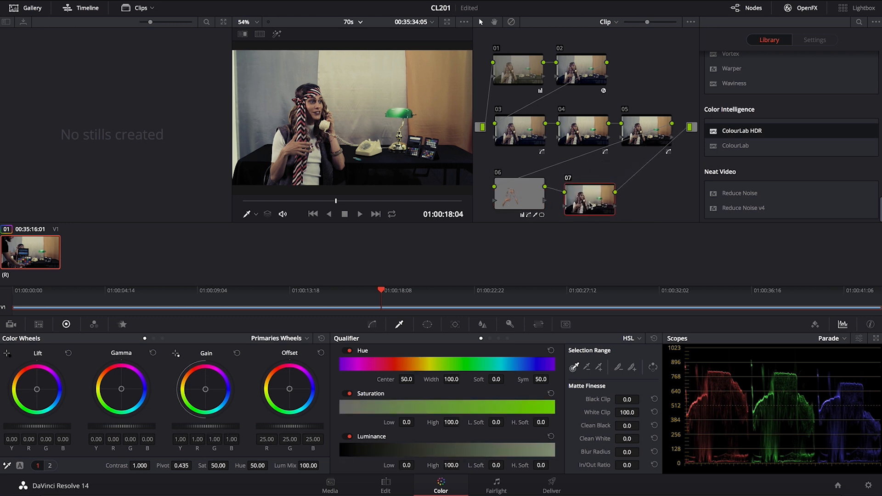
left_click(428, 325)
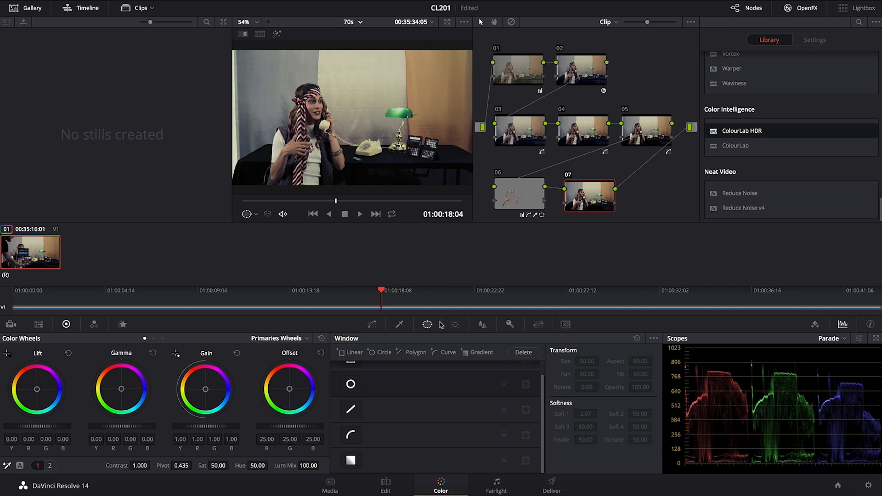
left_click(350, 384)
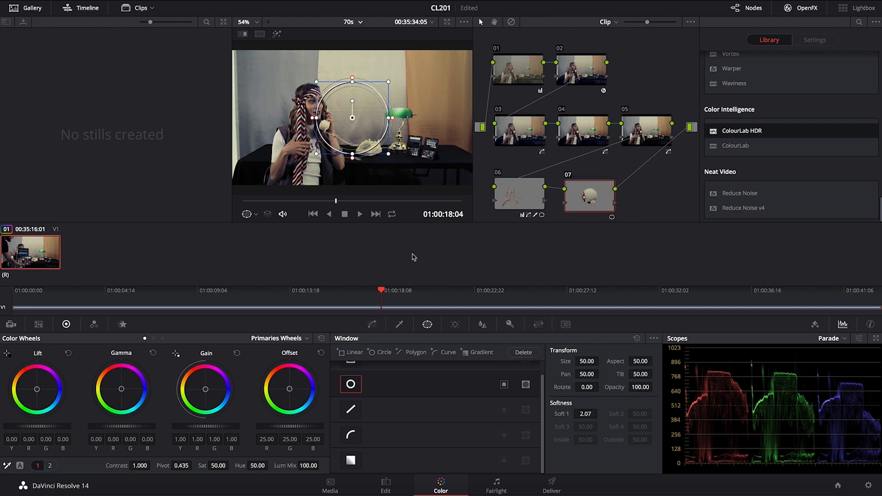
left_click_drag(583, 414, 630, 414)
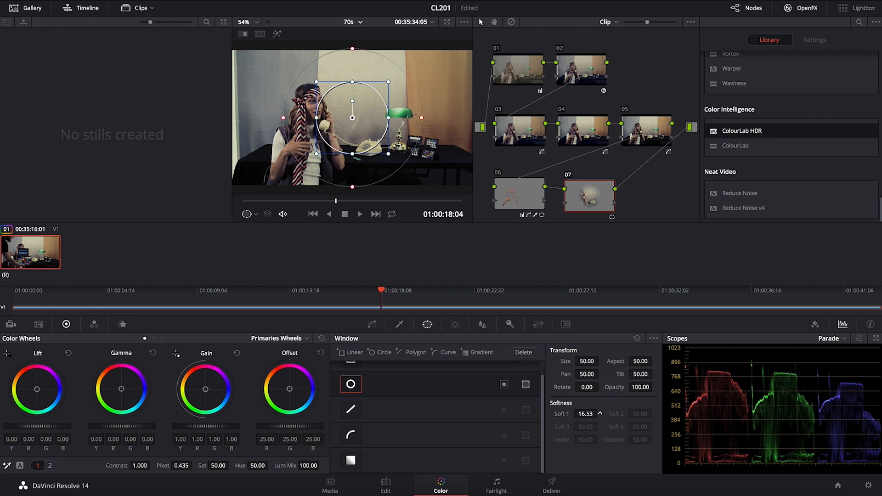
left_click_drag(345, 116, 308, 111)
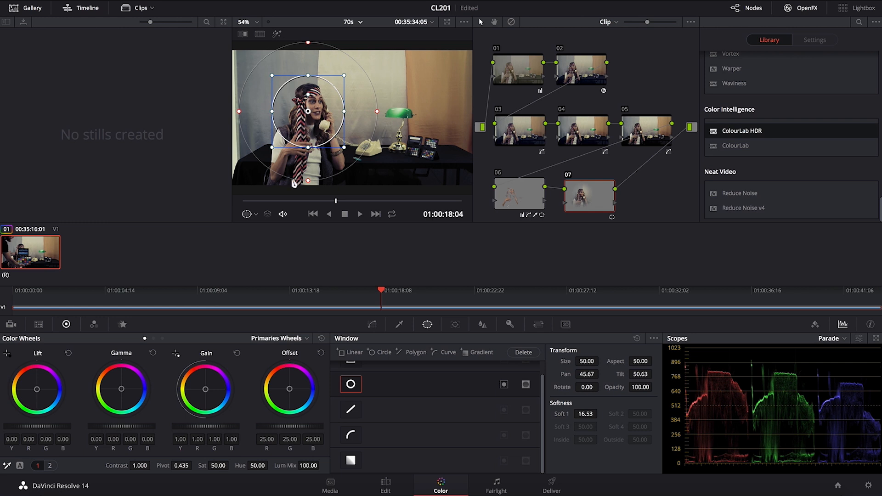
Brighten the area inside the circular window with master Gamma at 0.01 and master Gain at 1.04.
left_click_drag(114, 429, 118, 428)
left_click_drag(206, 427, 213, 427)
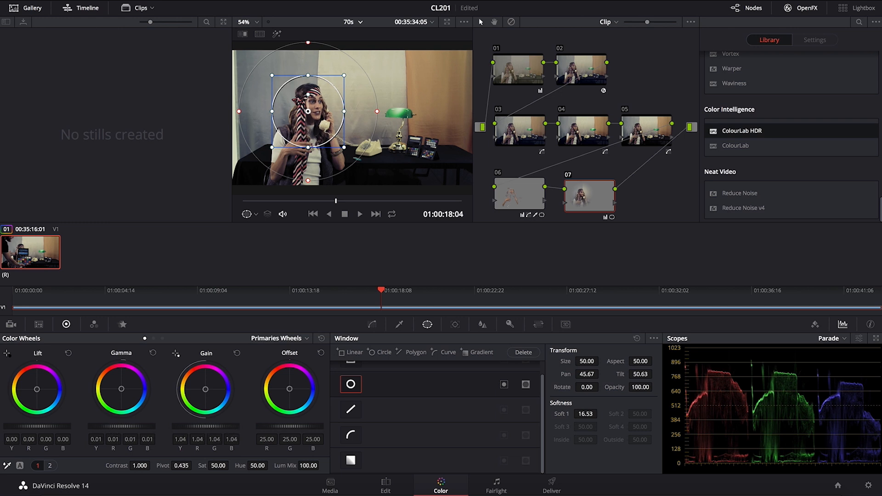